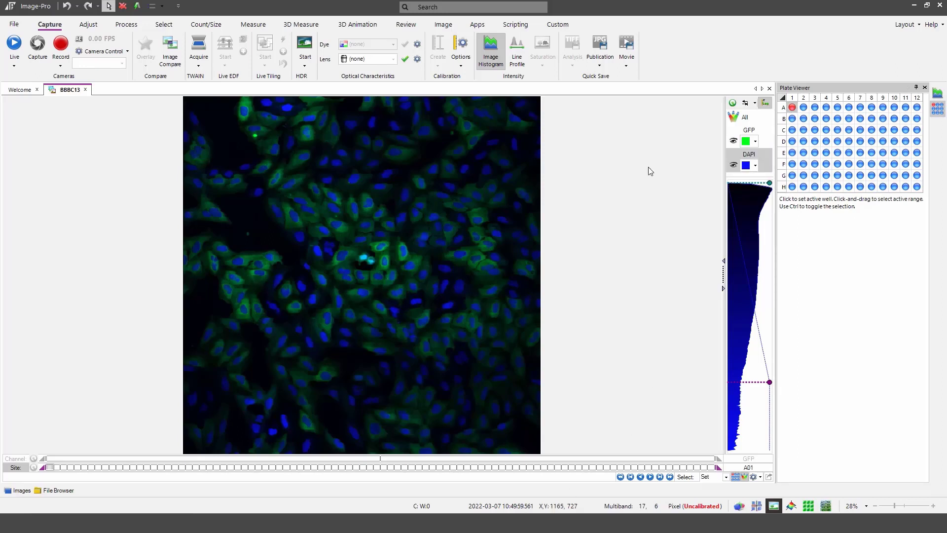
Step: Load the Default Protocol of Cell Count from the Cell Biology protocols on the Count/Size tab
click(206, 25)
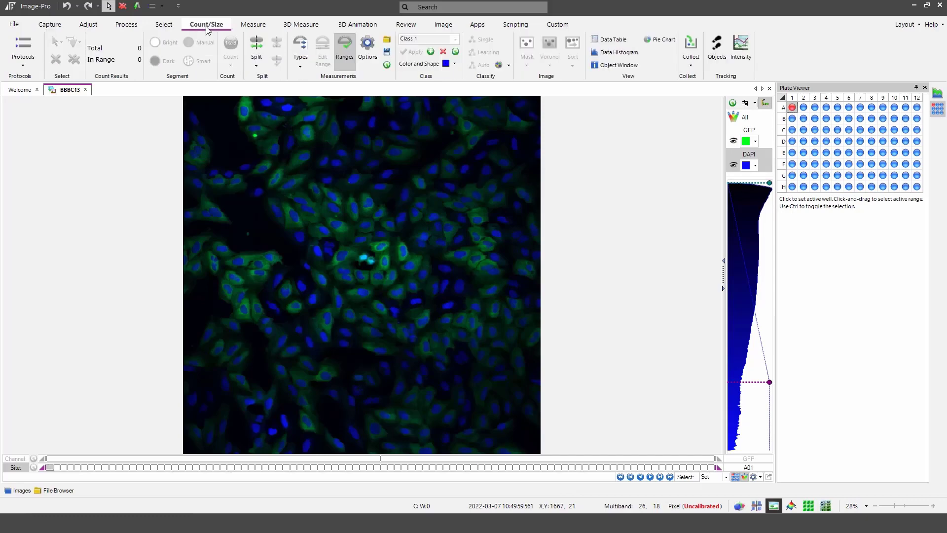
click(24, 51)
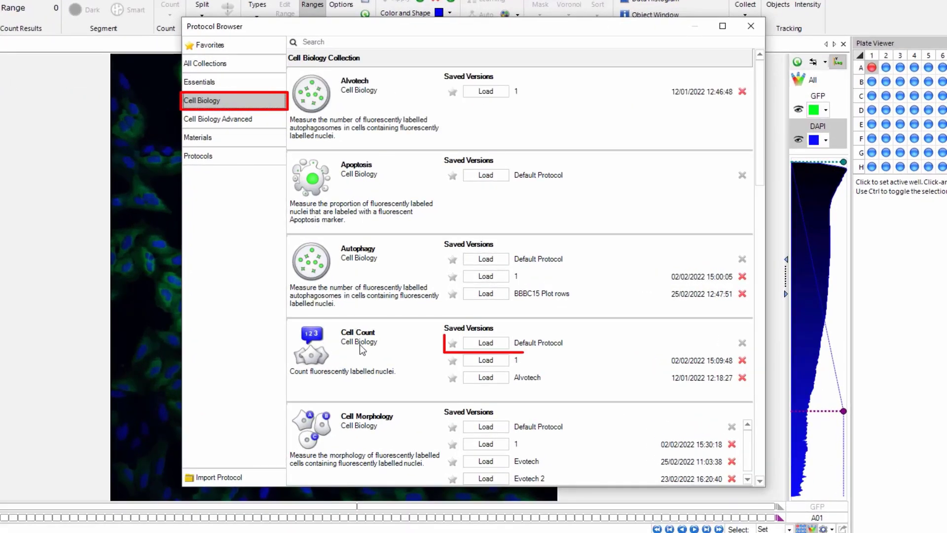
click(495, 344)
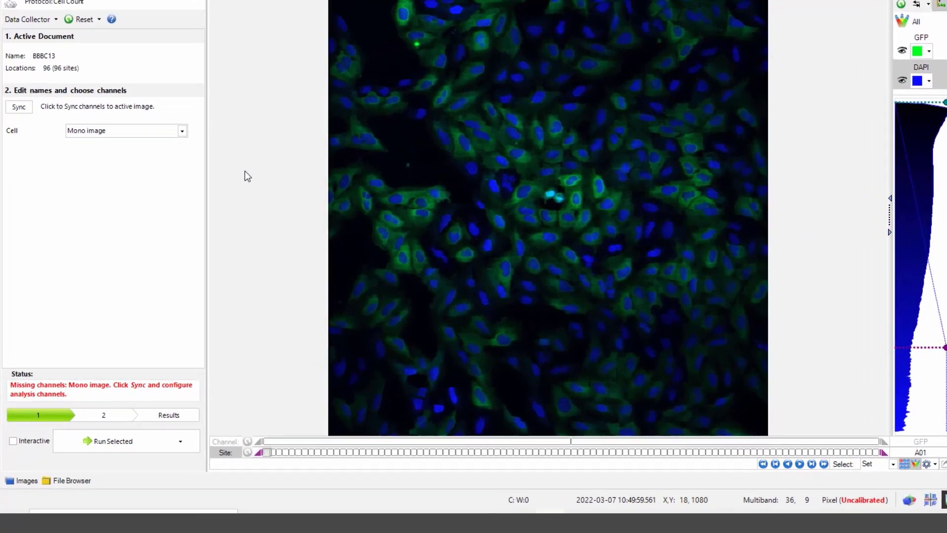
Step: Sync channels, assign DAPI to Cell, enable Interactive, and advance to the segmentation step
click(21, 101)
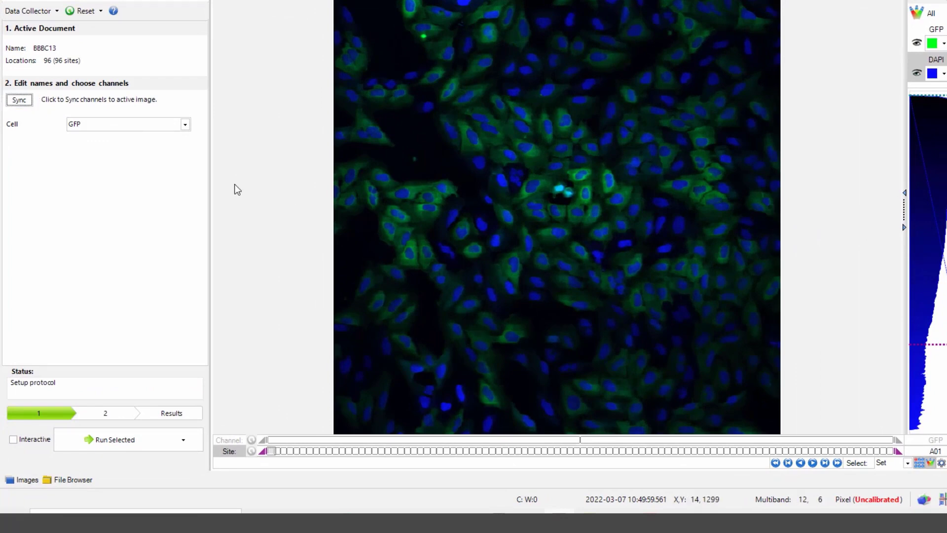
click(187, 124)
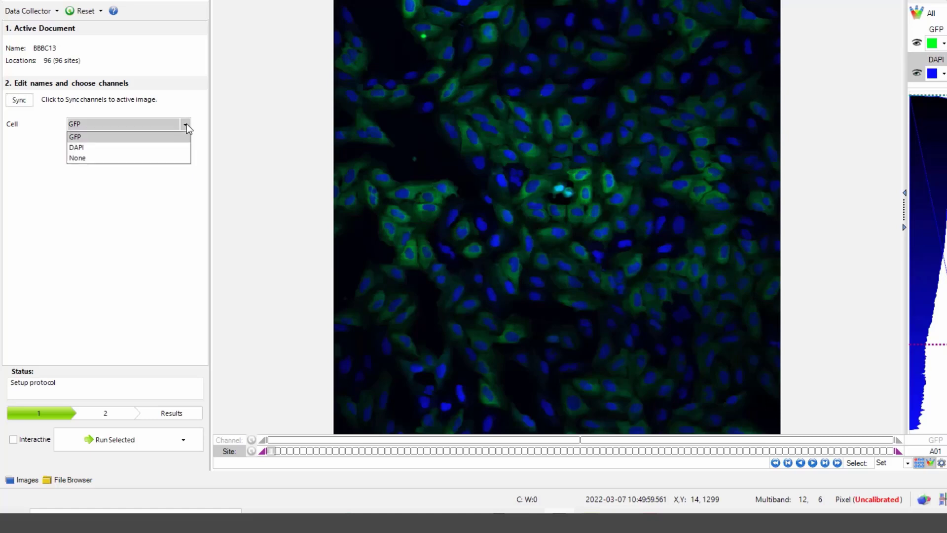
click(104, 148)
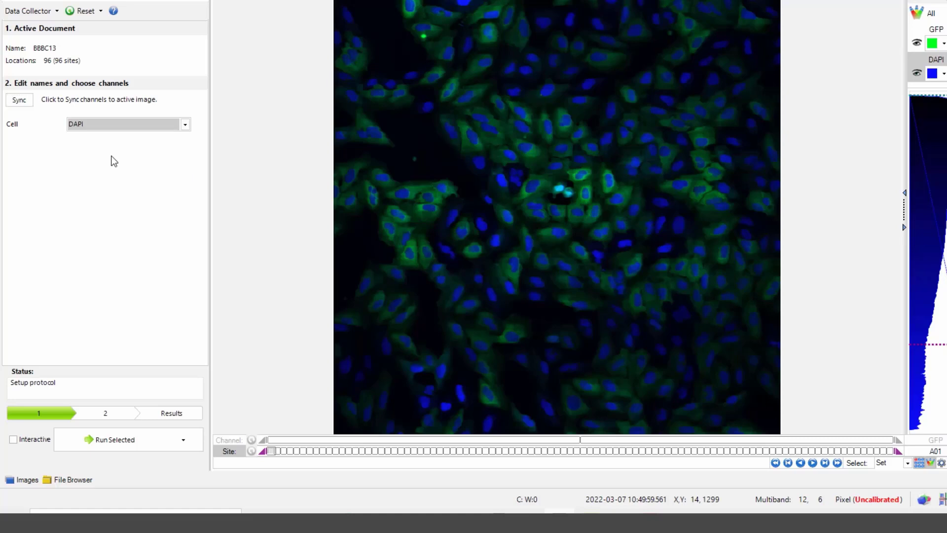
click(12, 439)
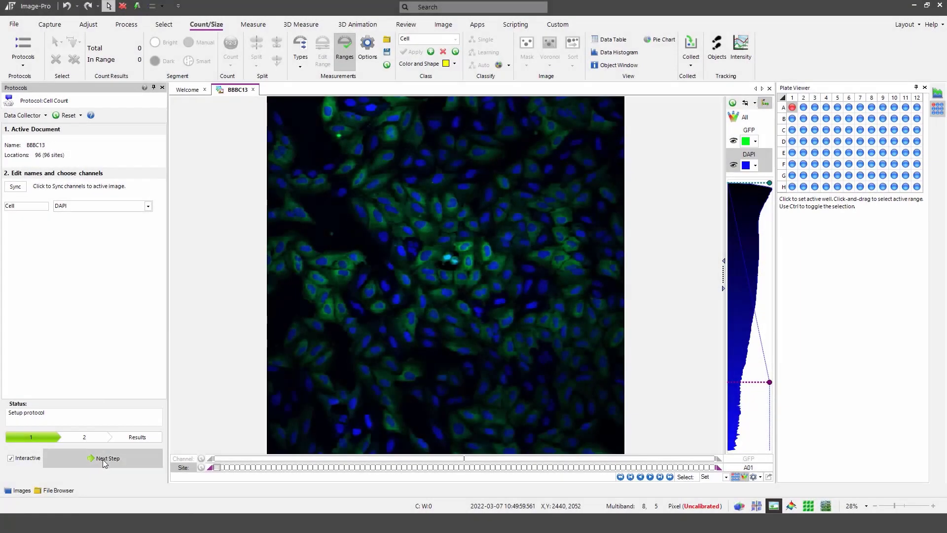
click(105, 458)
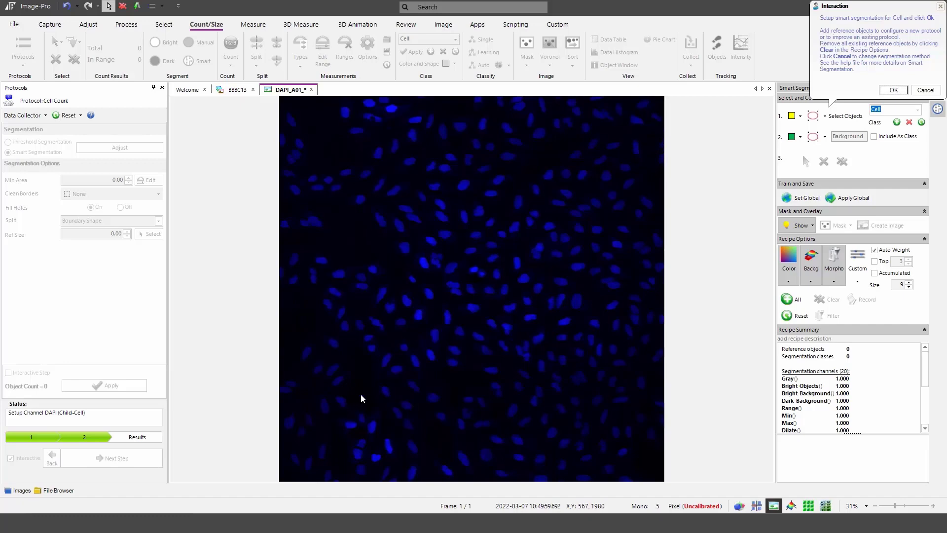
Step: Draw ellipses on two nuclei as Cell reference samples
scroll(359, 394, up, 2)
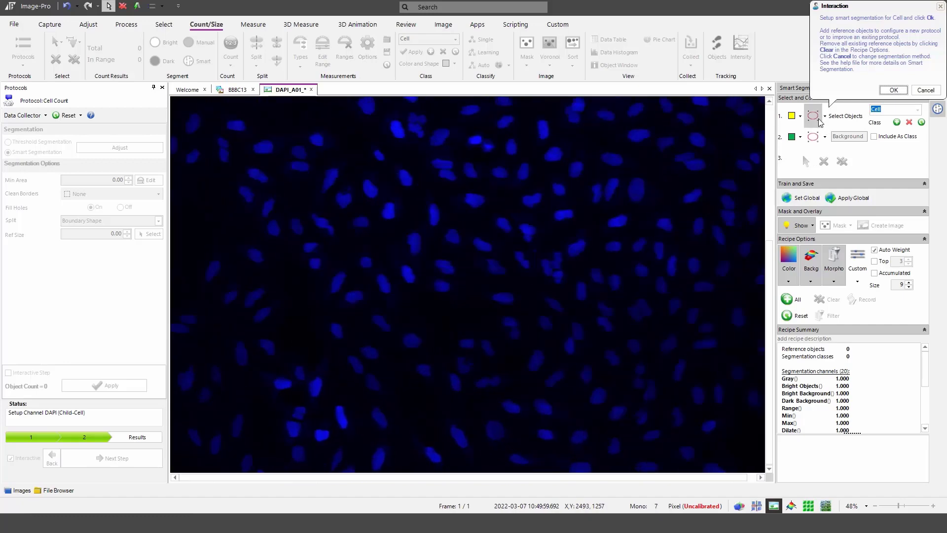
click(820, 122)
scroll(348, 332, up, 2)
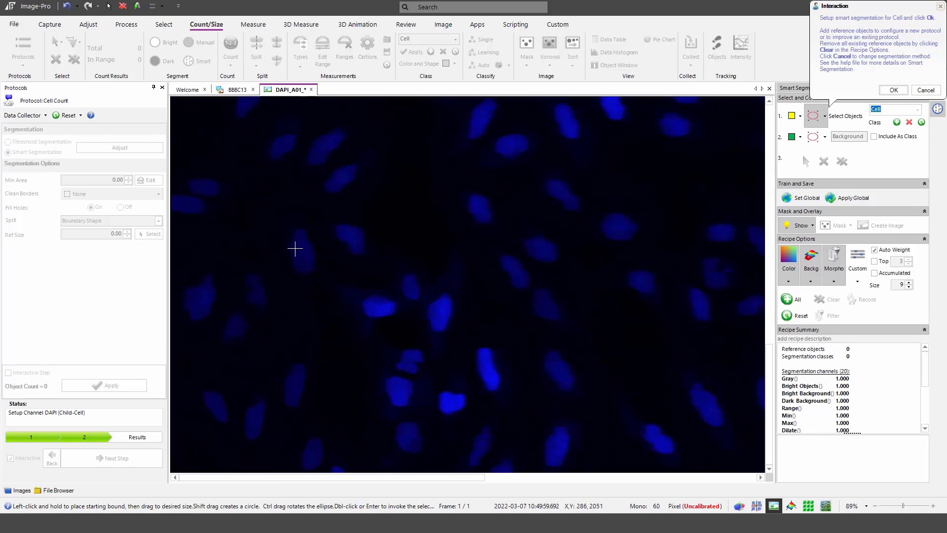
drag(293, 243, 312, 262)
scroll(397, 330, down, 4)
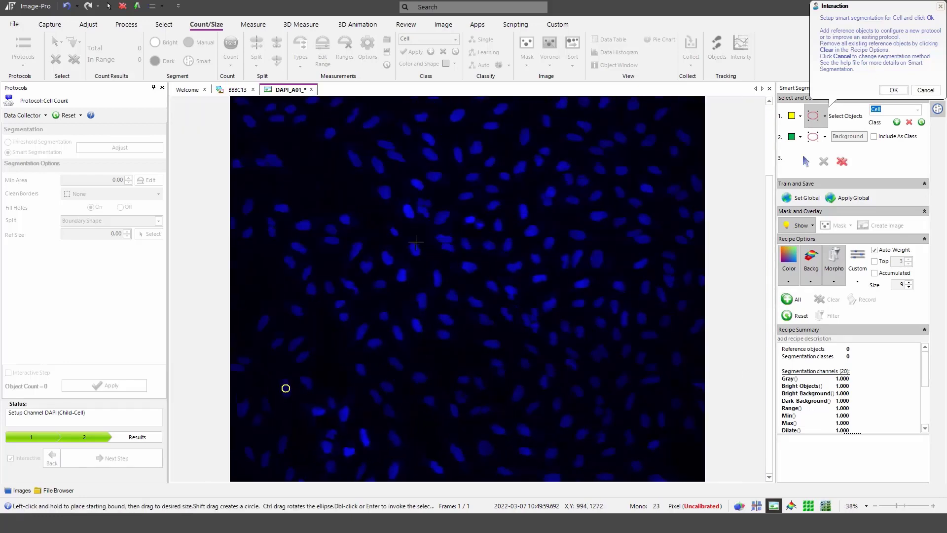
scroll(458, 281, up, 3)
scroll(464, 285, up, 2)
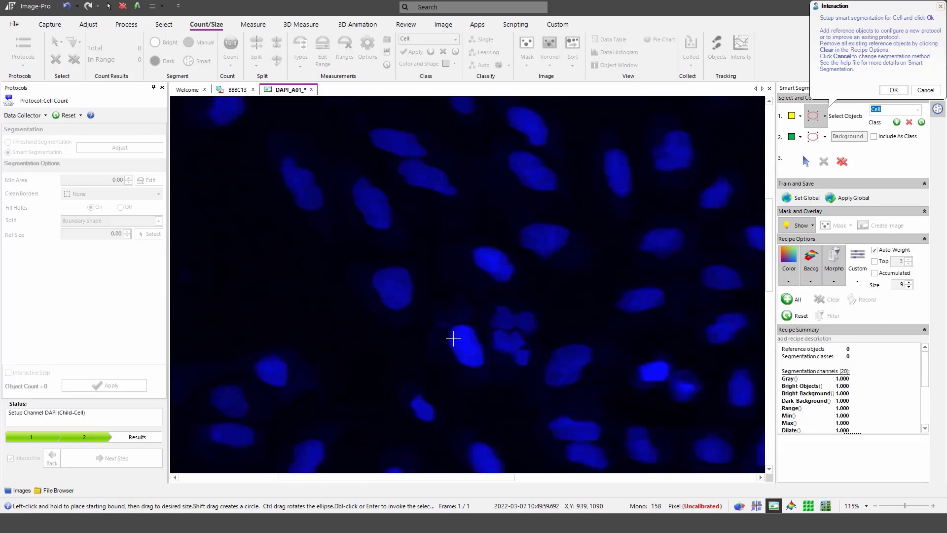
drag(451, 338, 477, 350)
Step: Draw an ellipse over an empty dark area as a Background sample
click(812, 138)
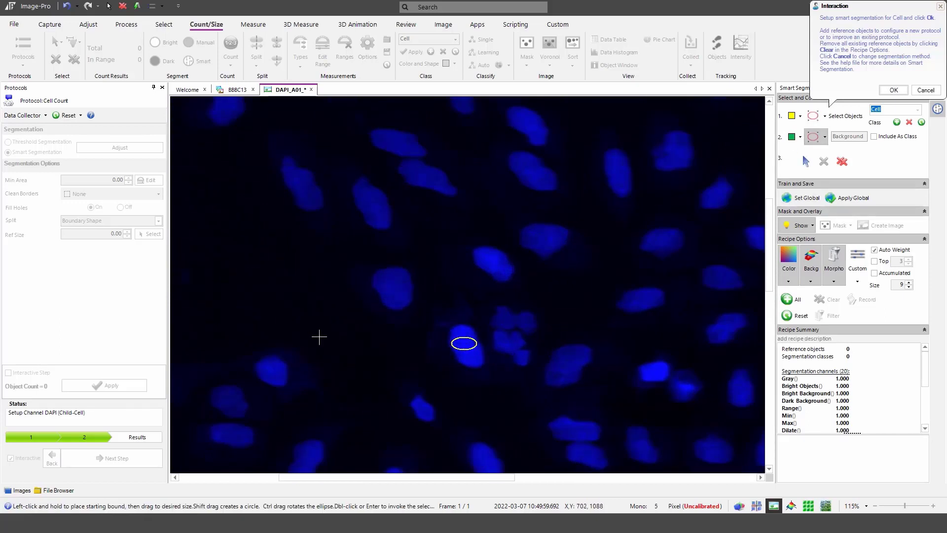
drag(309, 326, 450, 369)
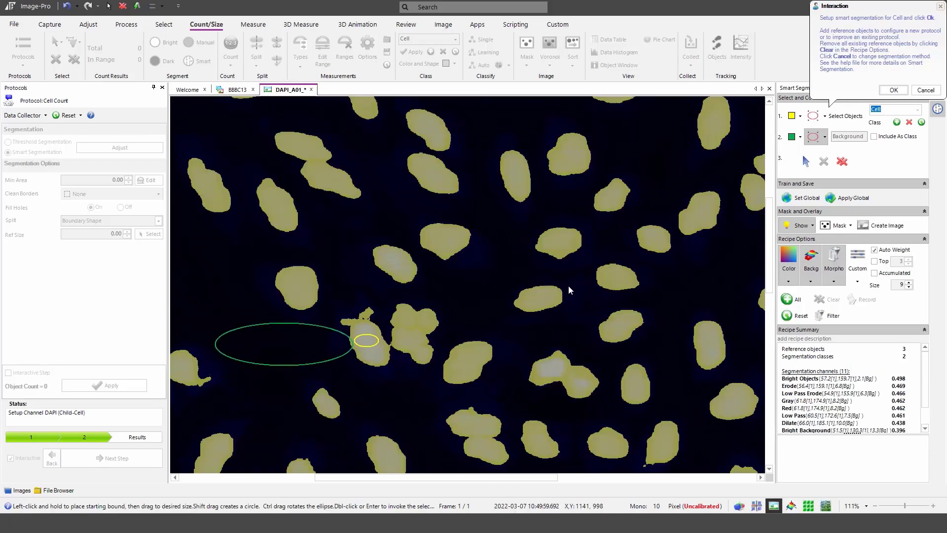
scroll(468, 284, down, 5)
scroll(446, 284, down, 2)
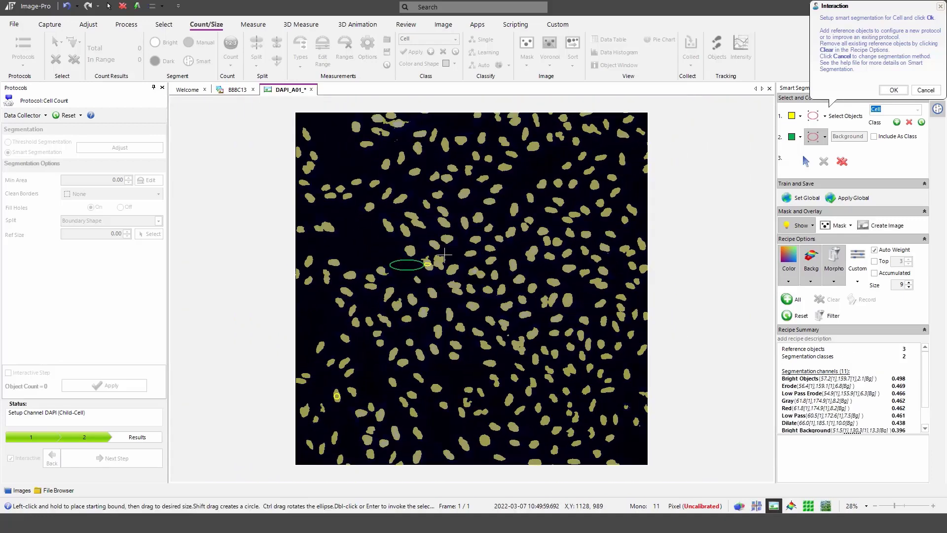
Step: Accept the segmentation and raise the minimum object area to 450.3, leaving 328 nuclei
click(894, 91)
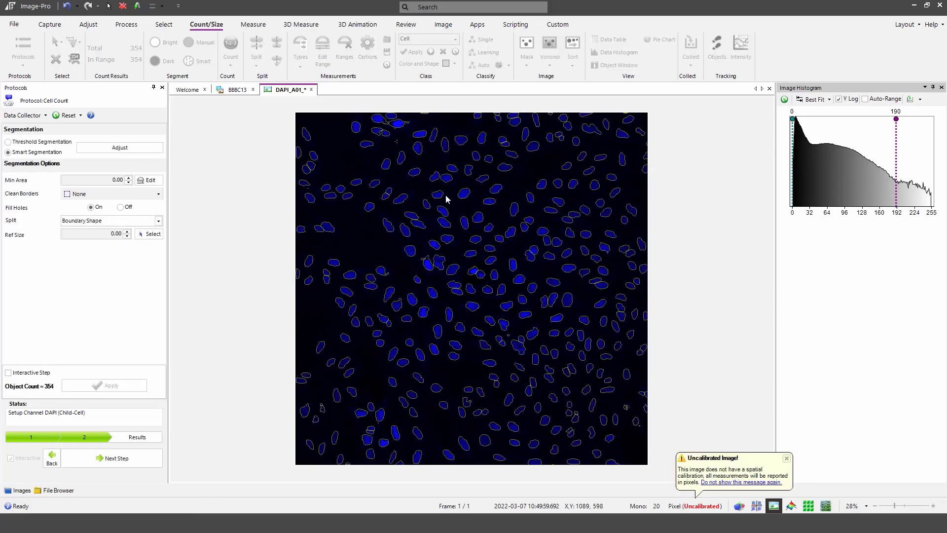
click(149, 180)
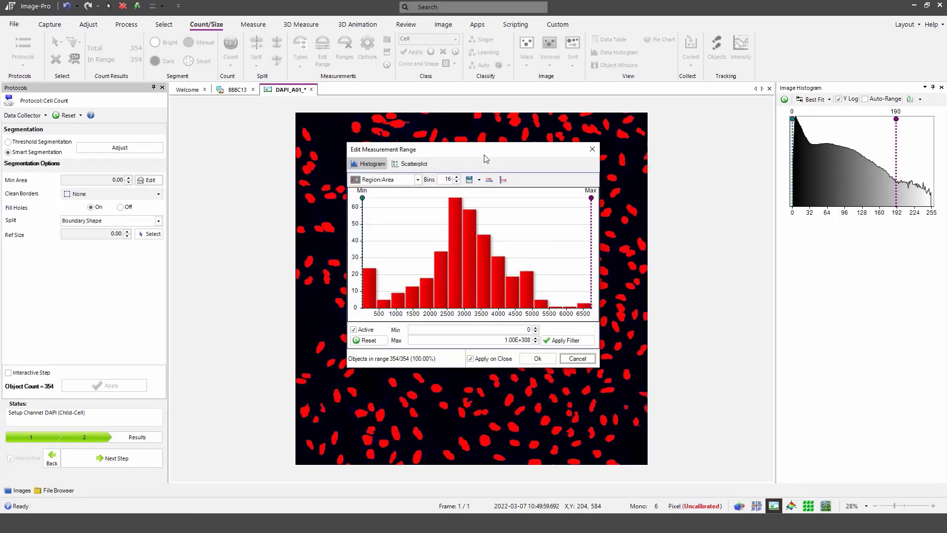
drag(485, 158, 713, 172)
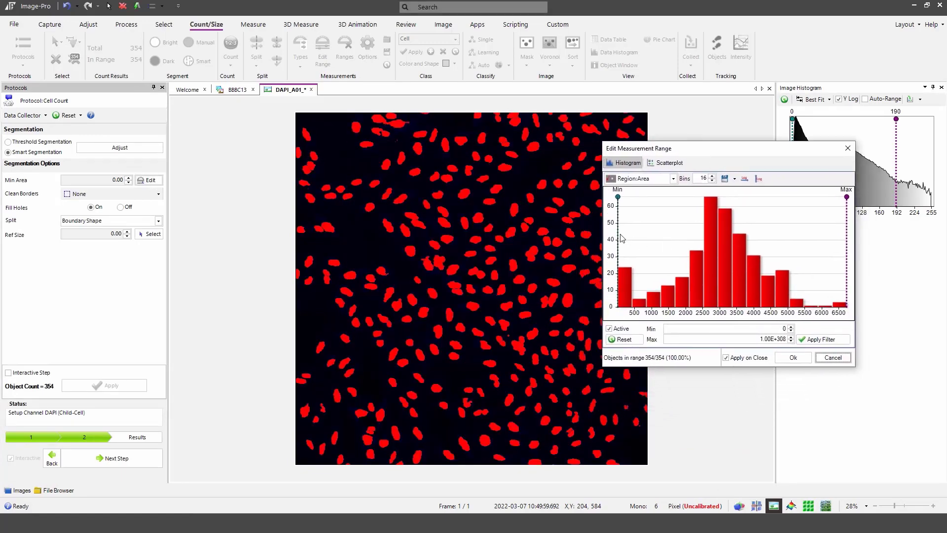
drag(617, 233, 633, 234)
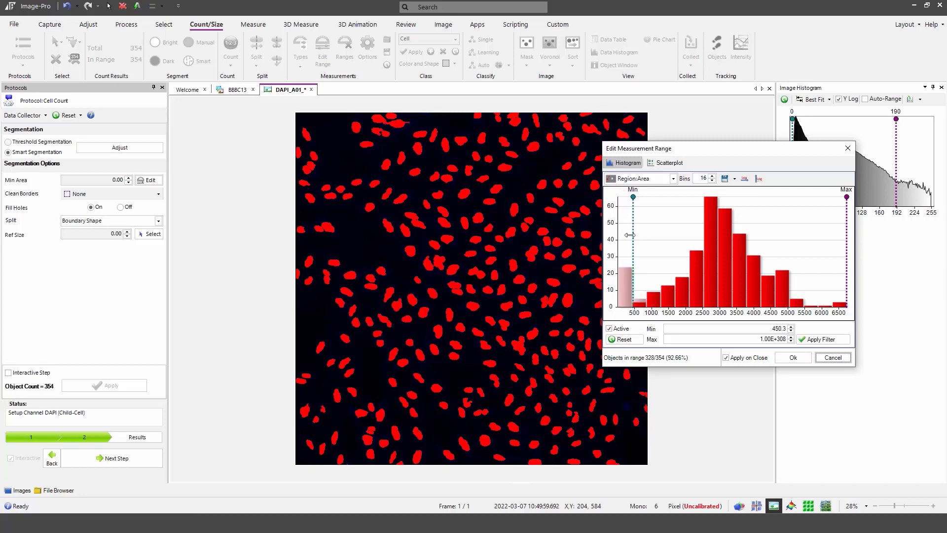
mouse_move(631, 239)
drag(794, 154, 811, 112)
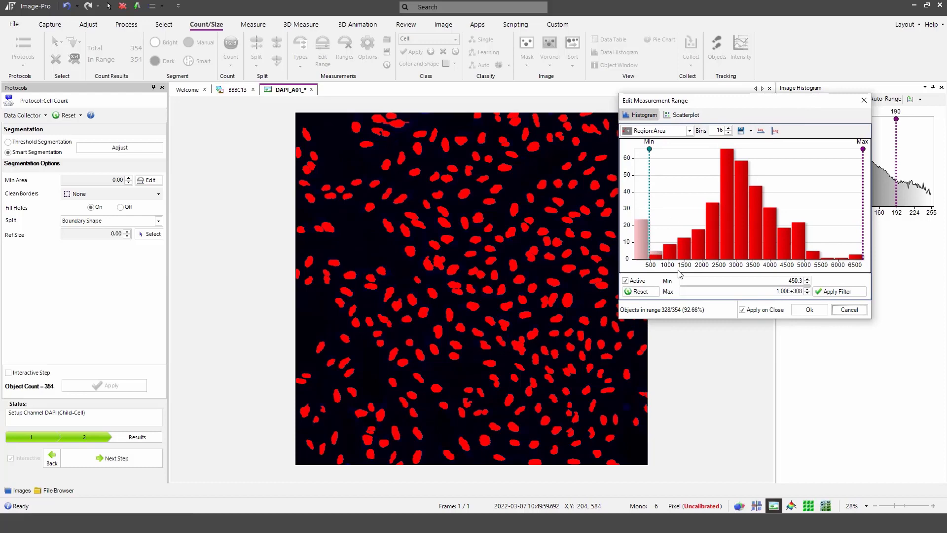
click(810, 315)
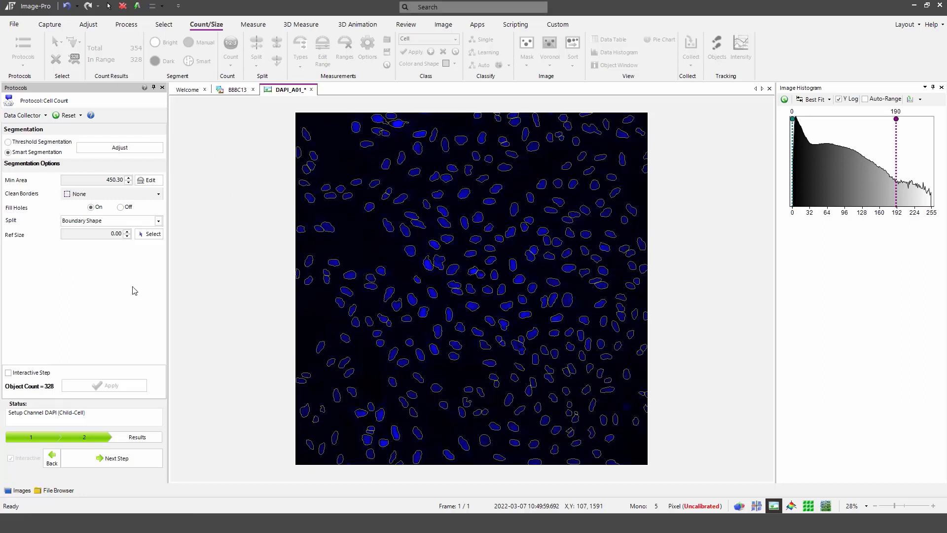
Step: Take the reference size 4687 from one single nucleus counted as 1 object
click(151, 233)
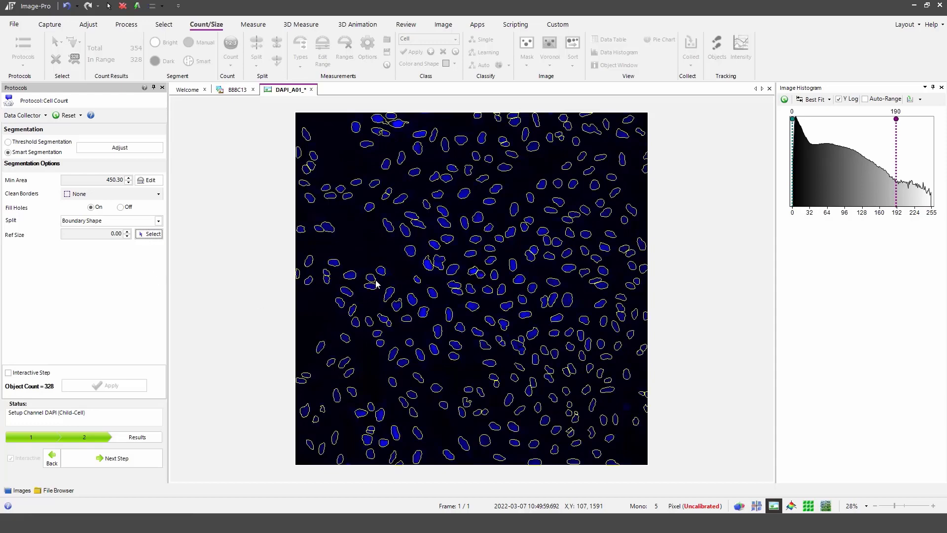
click(407, 236)
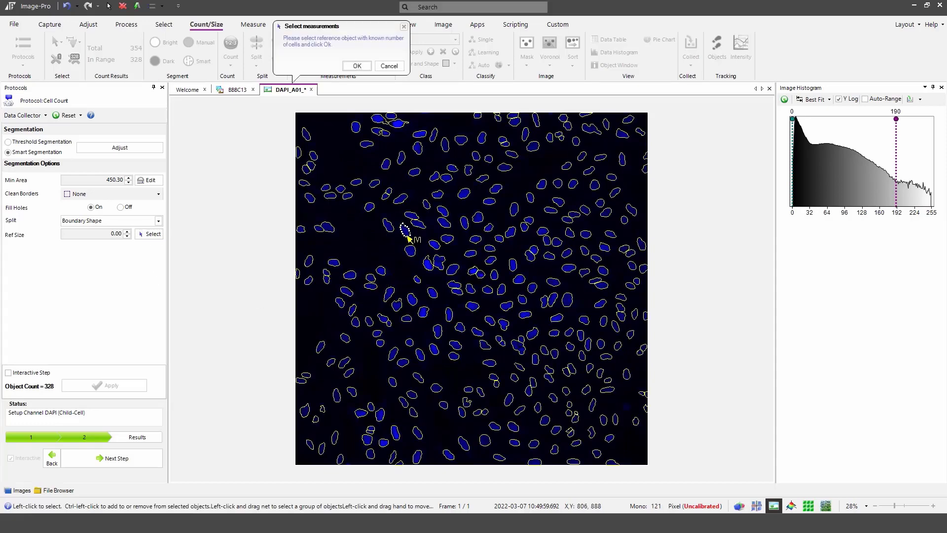
click(354, 66)
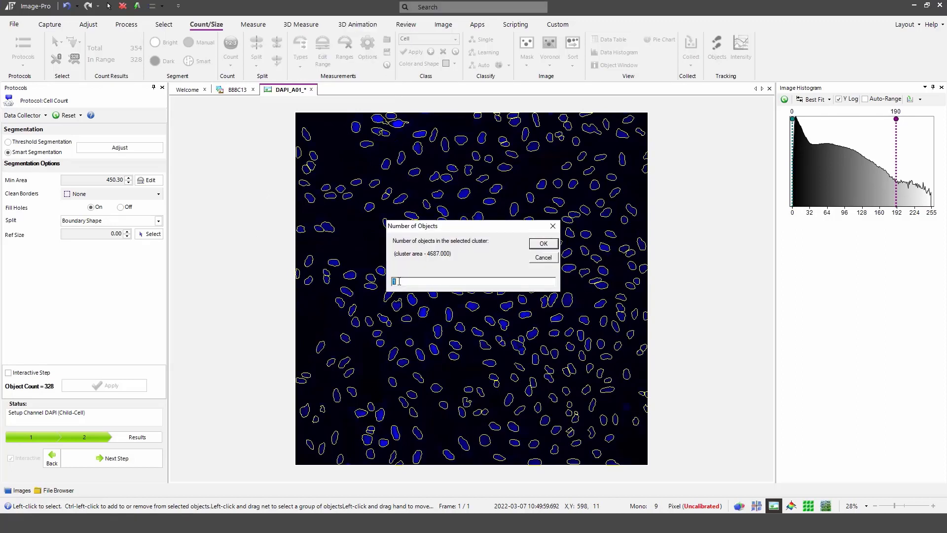
click(543, 244)
mouse_move(462, 290)
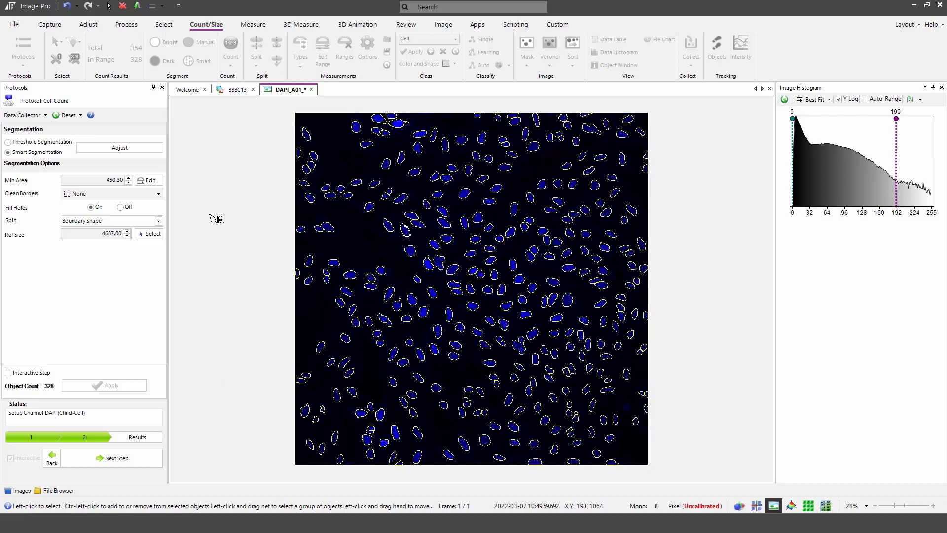
Step: Advance to the results step and turn on Auto Show Results as a List
click(132, 465)
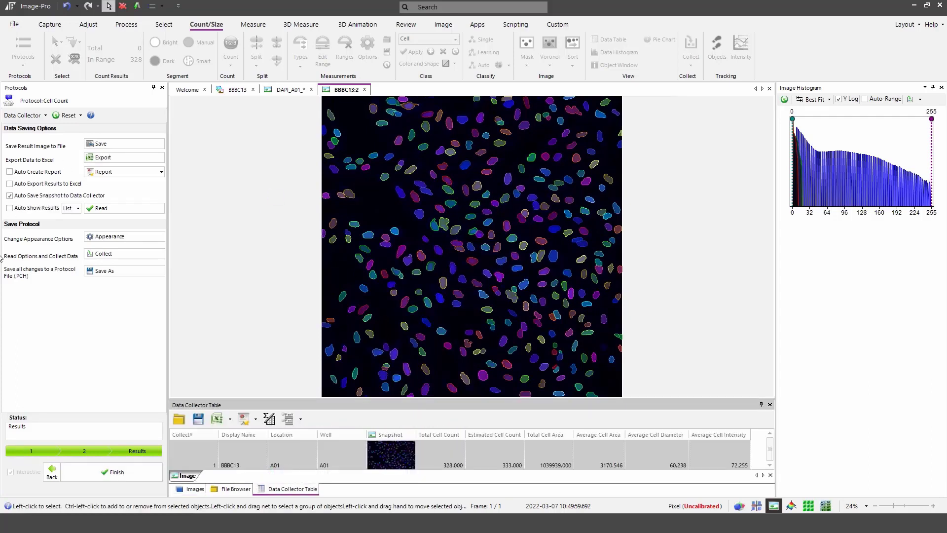
click(9, 208)
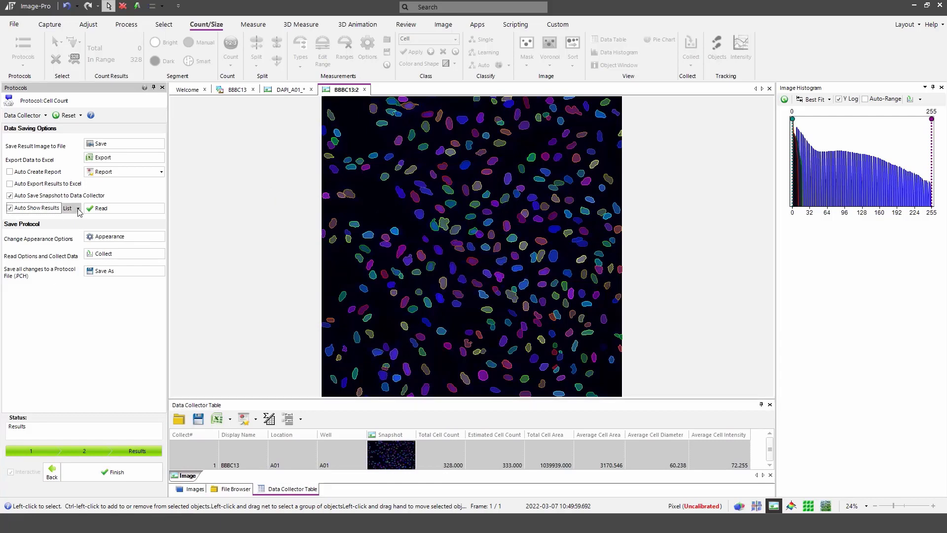
click(79, 209)
click(74, 216)
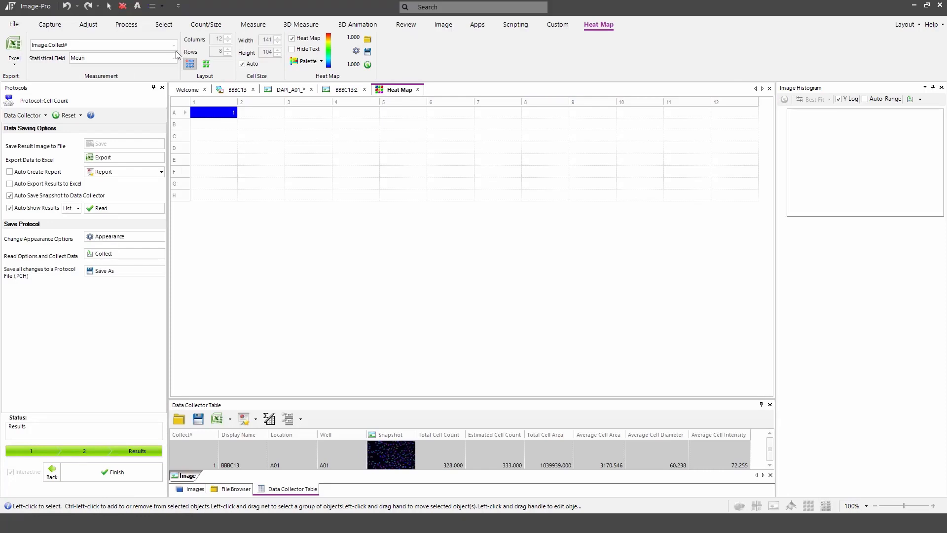
Step: Set the heat map field to Image.Total Cell Count, keeping results display on List
click(173, 46)
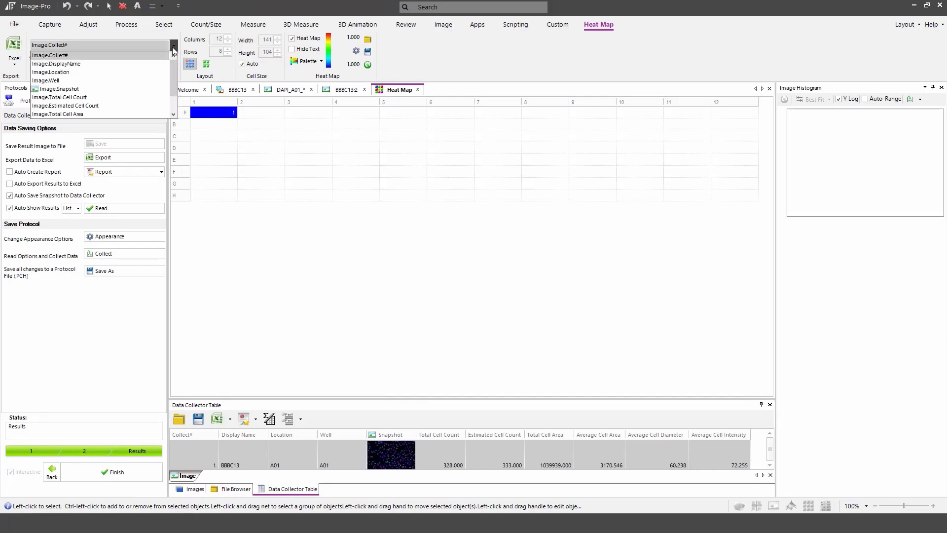
click(143, 95)
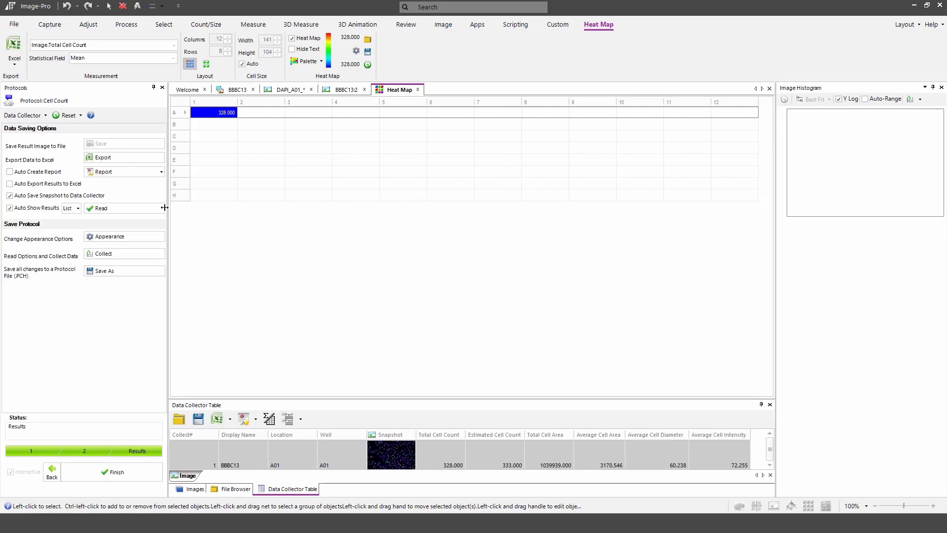
click(77, 209)
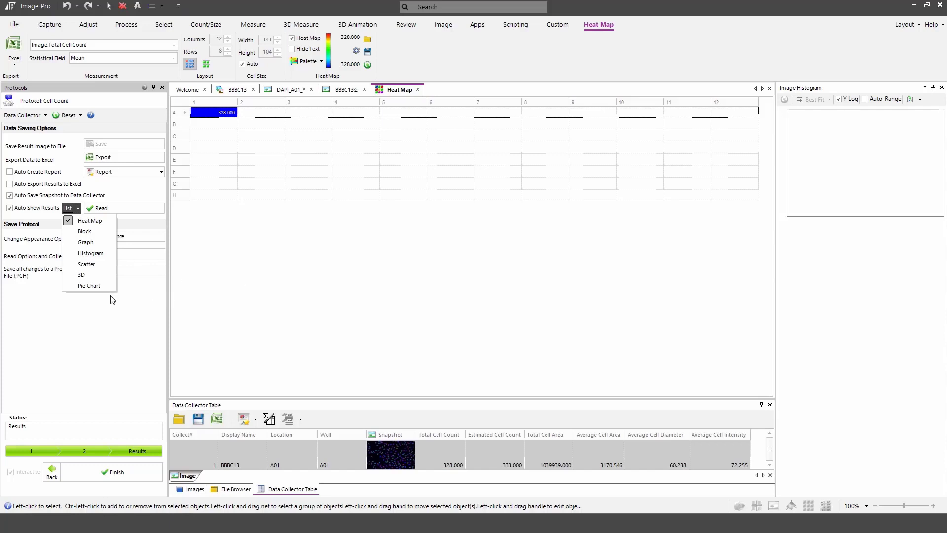
click(115, 346)
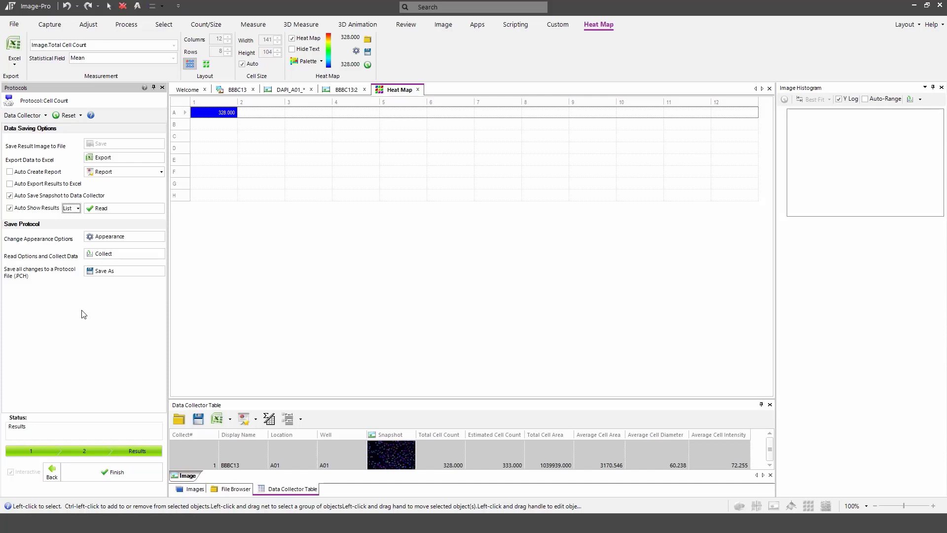
Step: Save the protocol as Cell Count version 2 and enlarge the Data Collector Table
click(112, 211)
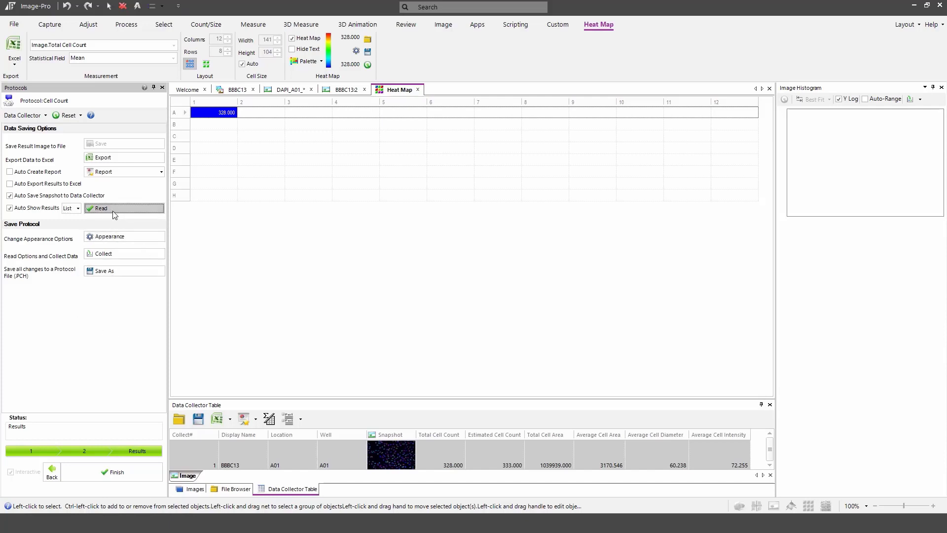
click(128, 278)
click(451, 283)
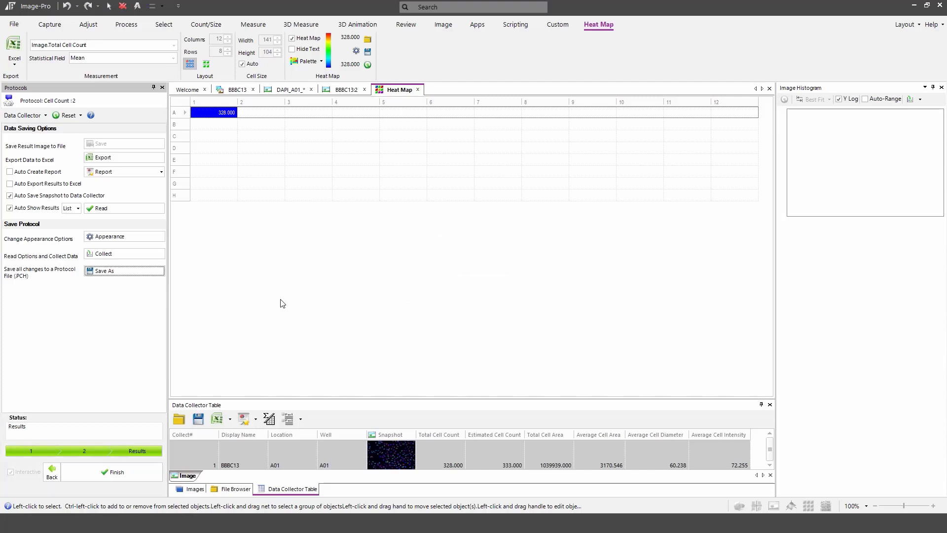
drag(334, 398, 346, 317)
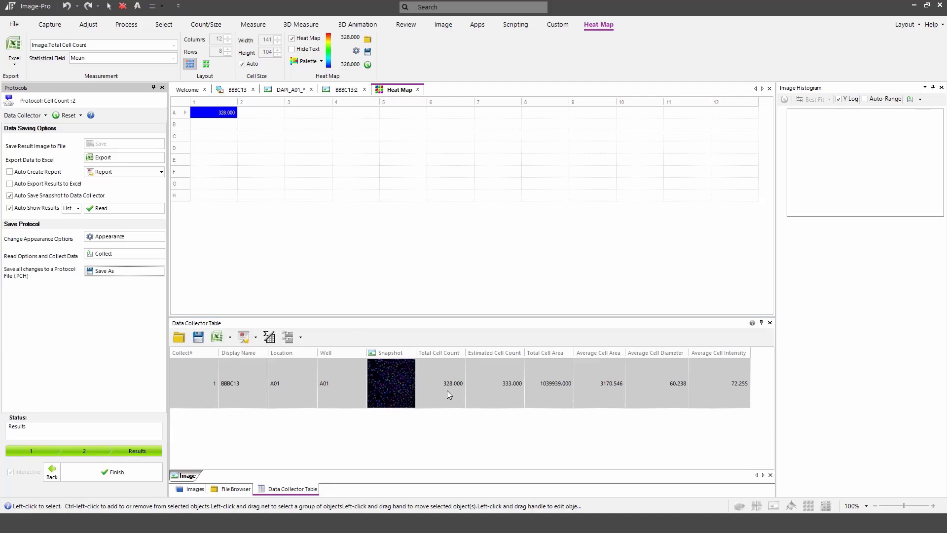
Step: Finish the protocol setup and turn off Interactive so the protocol runs unattended
click(129, 476)
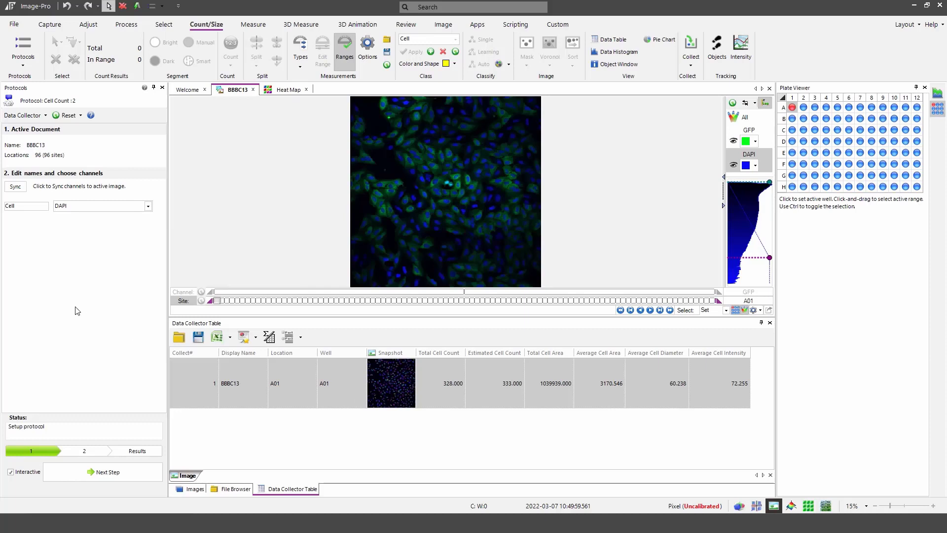
click(11, 471)
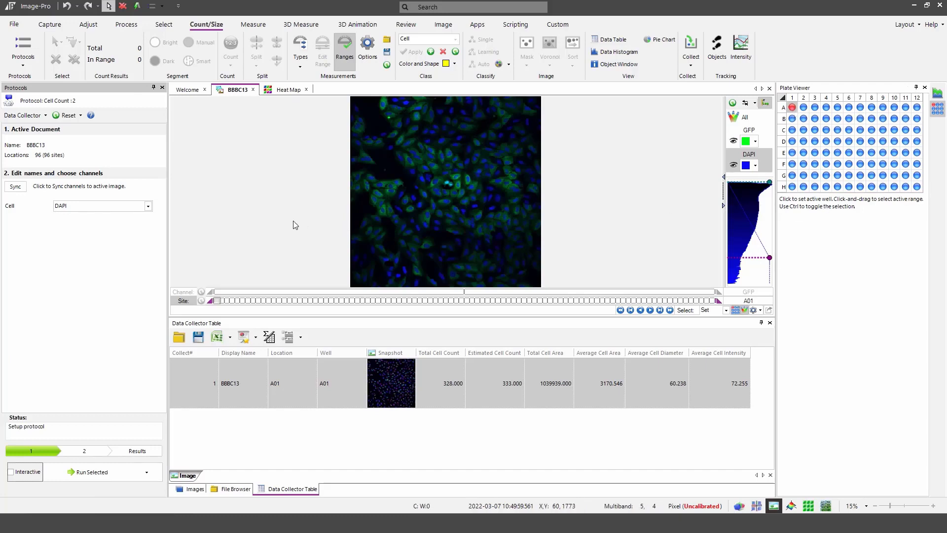
Step: Run Cell Count version 2 on all 96 wells and follow the BatchCommand job in Task Manager
click(76, 472)
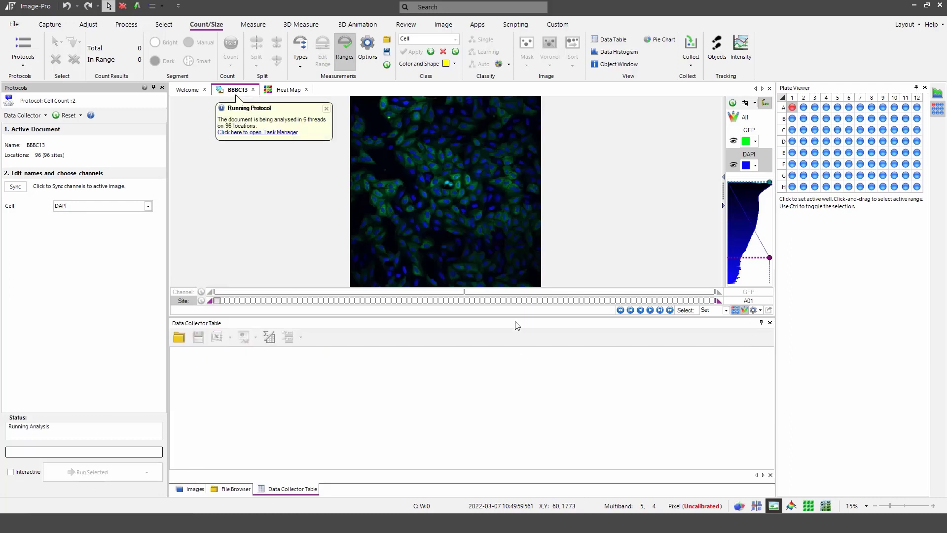
click(272, 133)
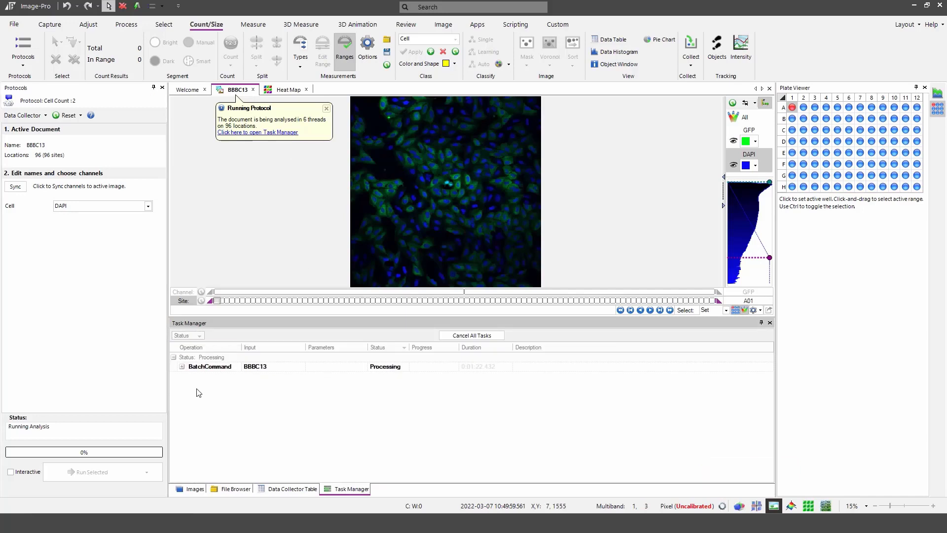
click(182, 366)
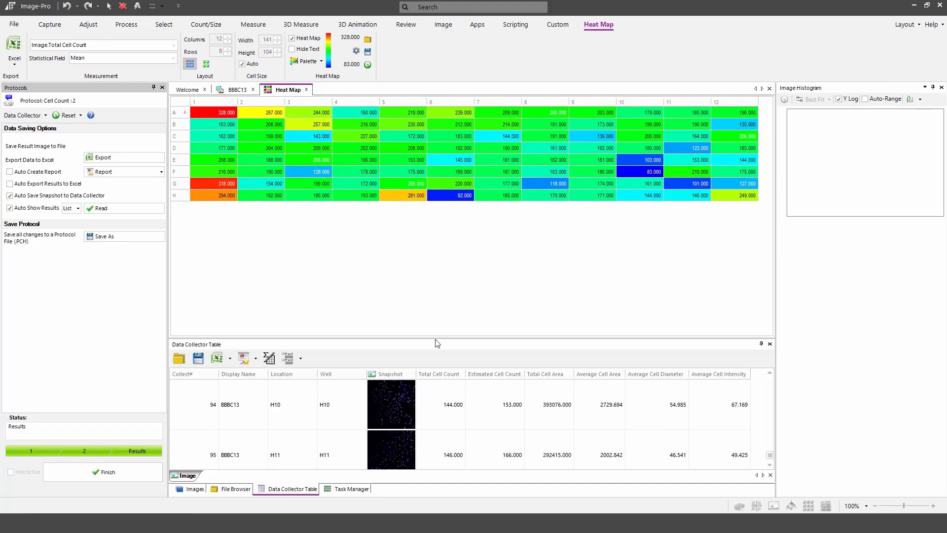
Step: Enlarge the Data Collector table, look over the 96 wells' results, then run Report
drag(436, 339, 443, 253)
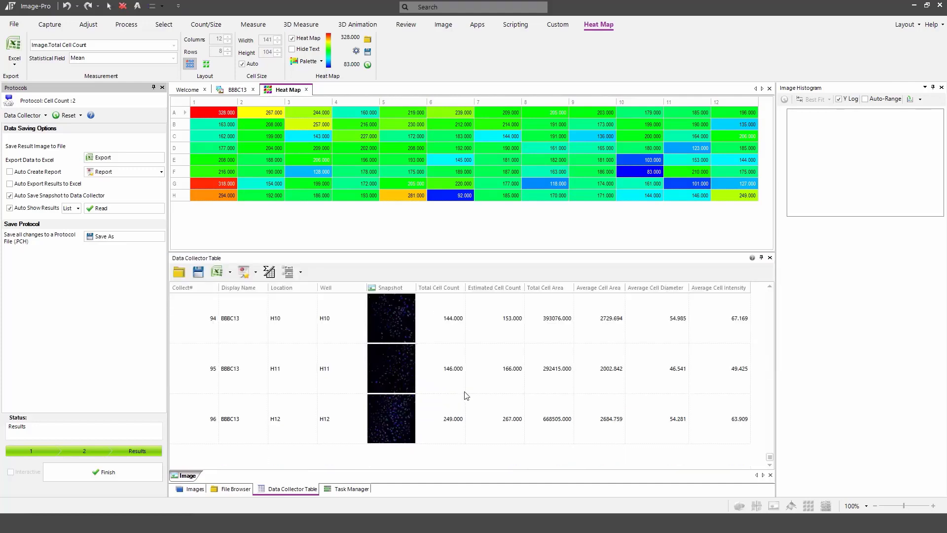
scroll(458, 394, up, 6)
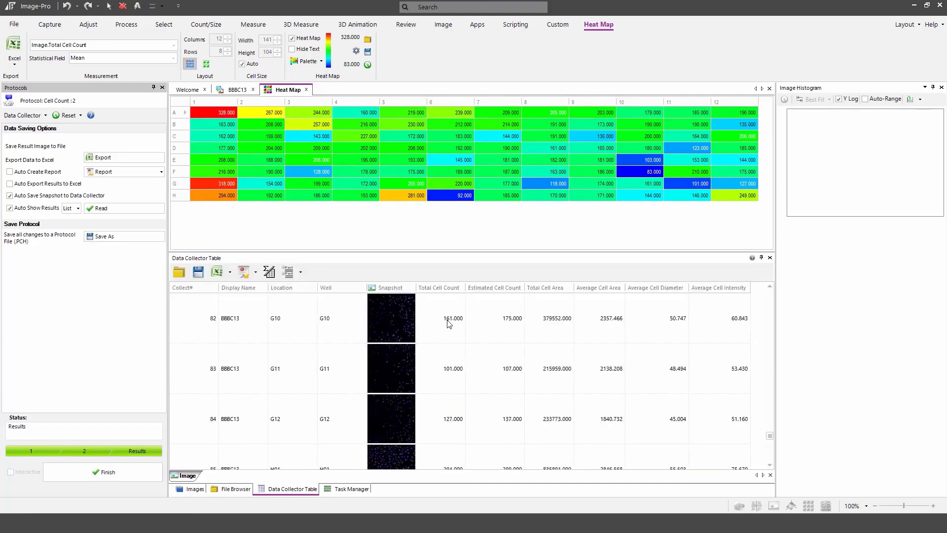
scroll(448, 323, up, 3)
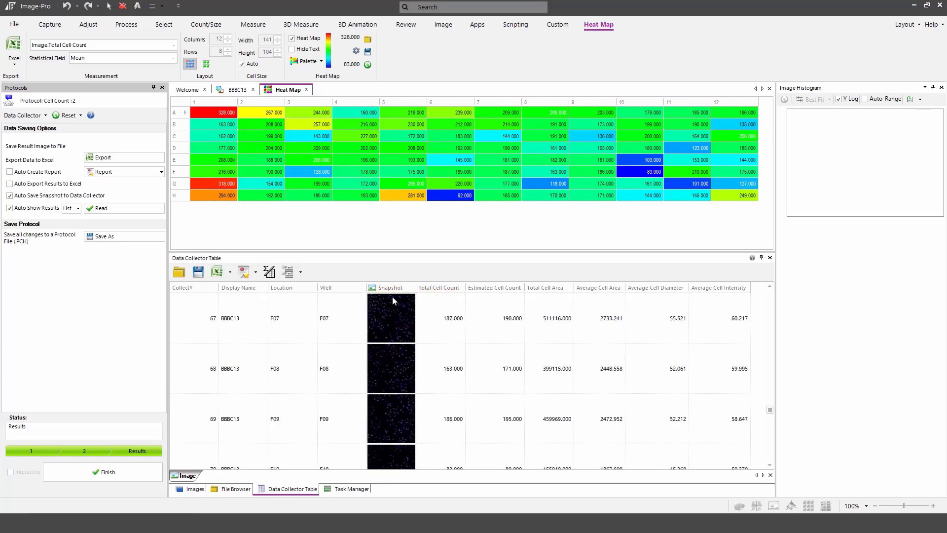
scroll(456, 335, up, 4)
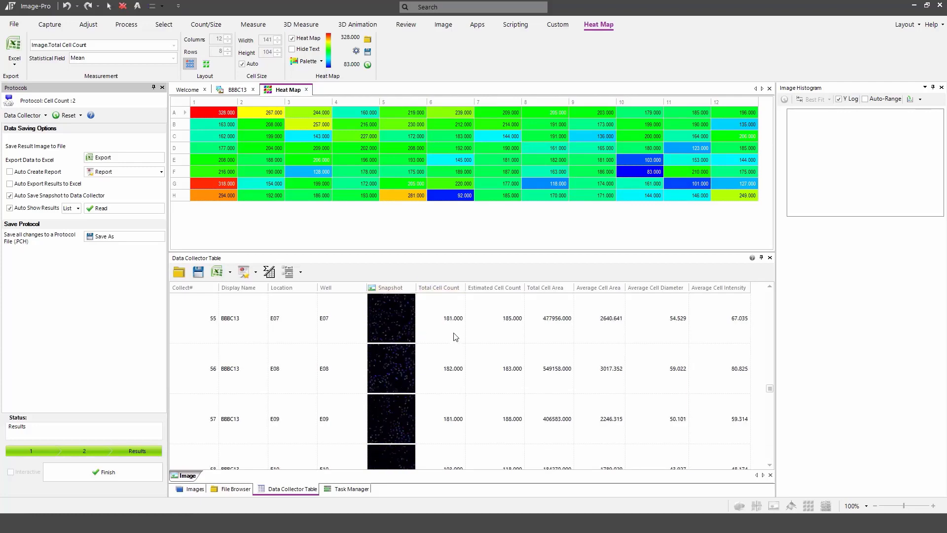
scroll(459, 328, down, 1)
click(110, 173)
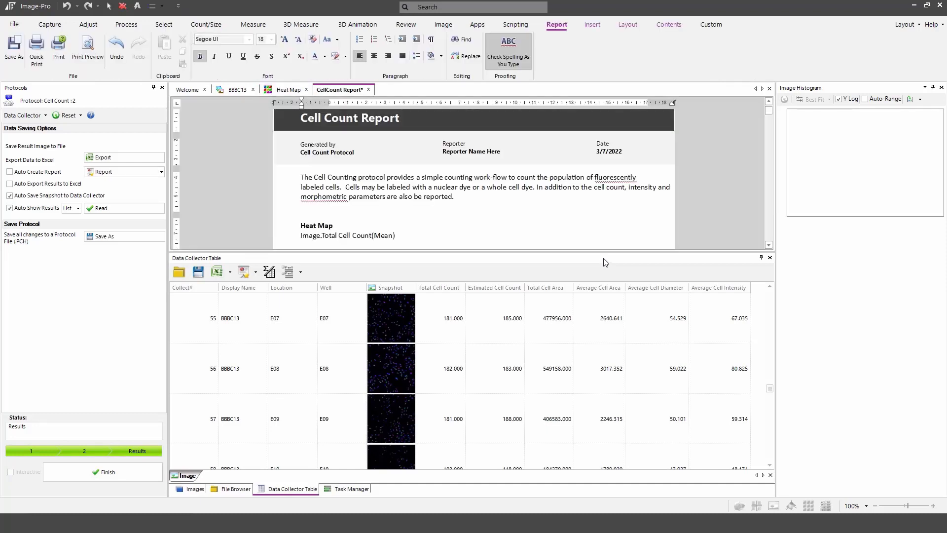
Step: Expand the report area and page through all 8 report pages down to the Table of Snapshots
drag(604, 251, 573, 398)
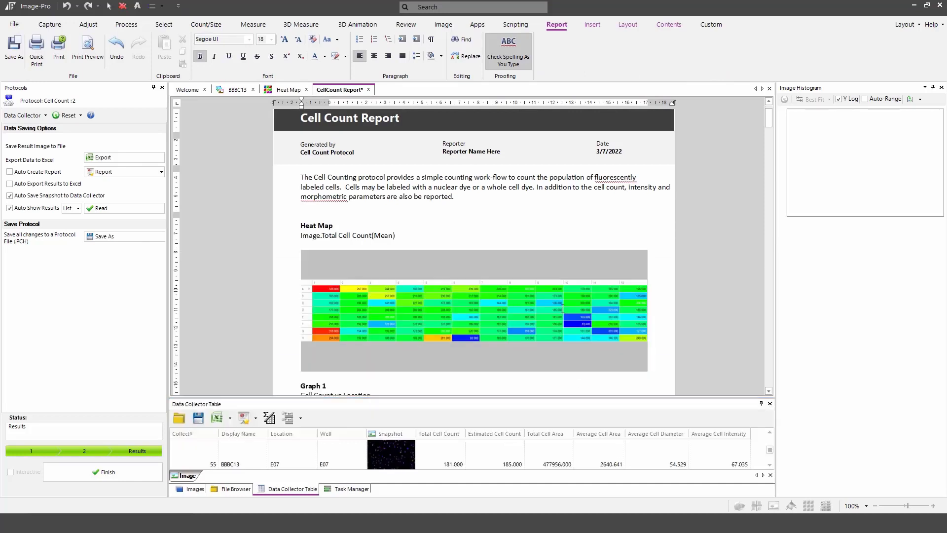
scroll(537, 285, down, 1)
scroll(537, 284, down, 3)
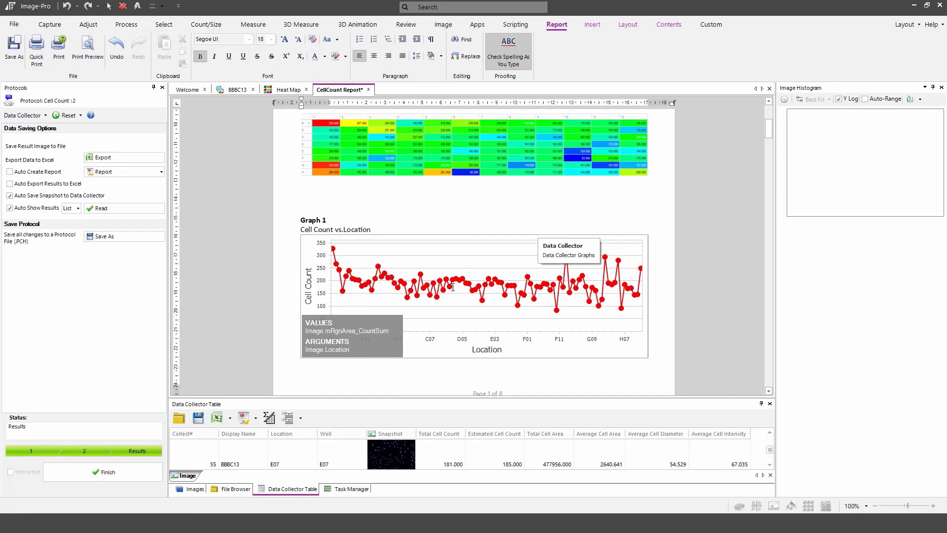
scroll(454, 288, down, 6)
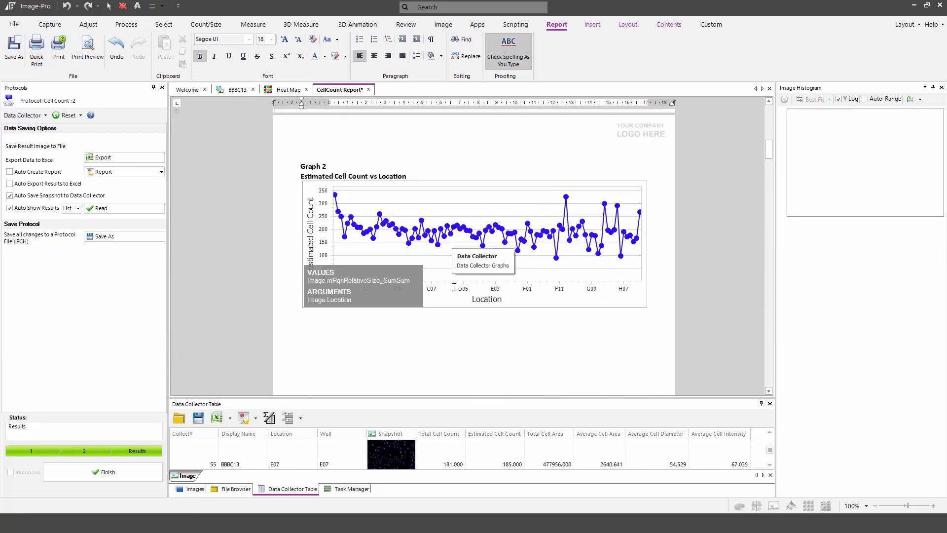
scroll(381, 249, down, 1)
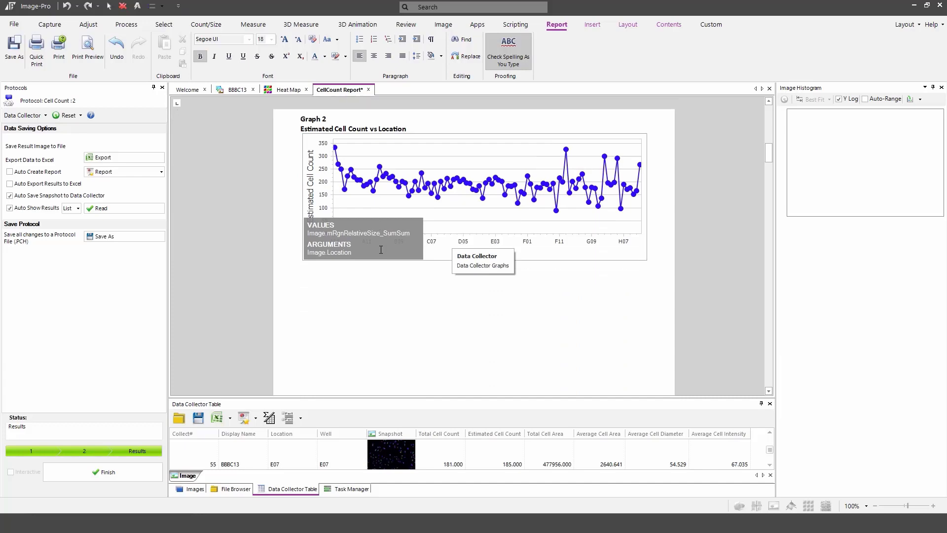
scroll(380, 250, down, 10)
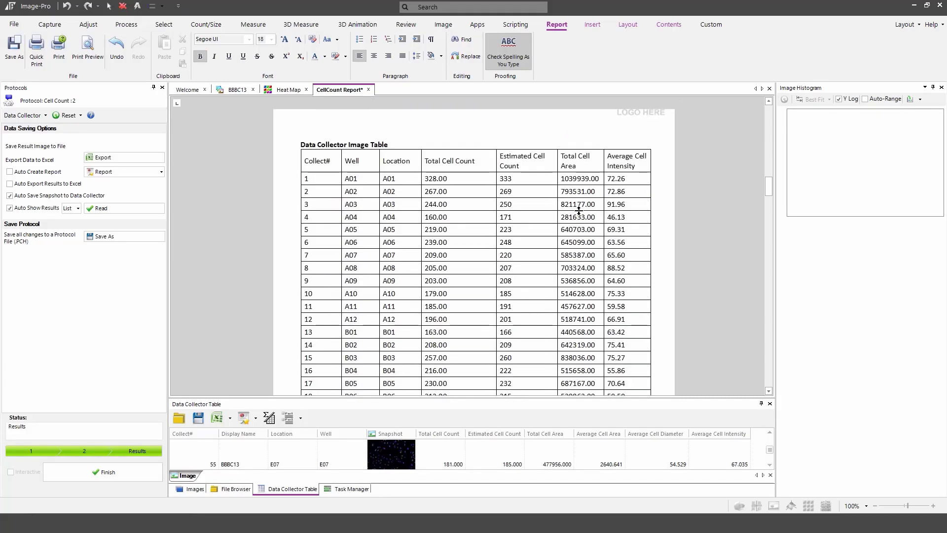
scroll(578, 212, down, 15)
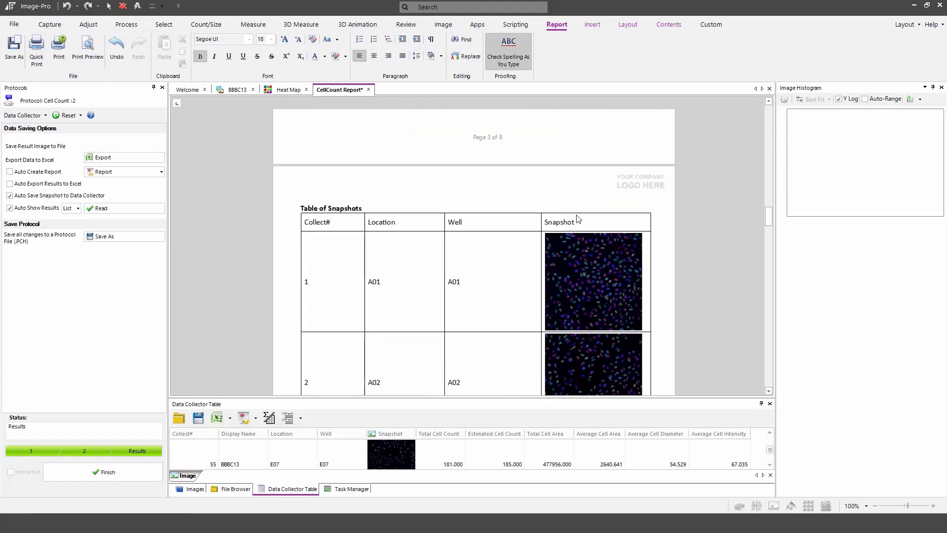
scroll(576, 216, down, 3)
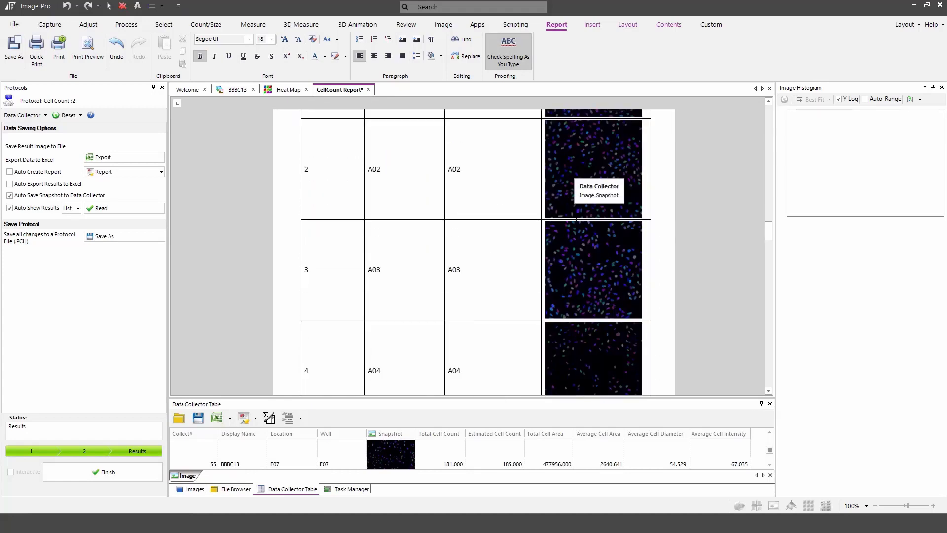
scroll(577, 220, down, 8)
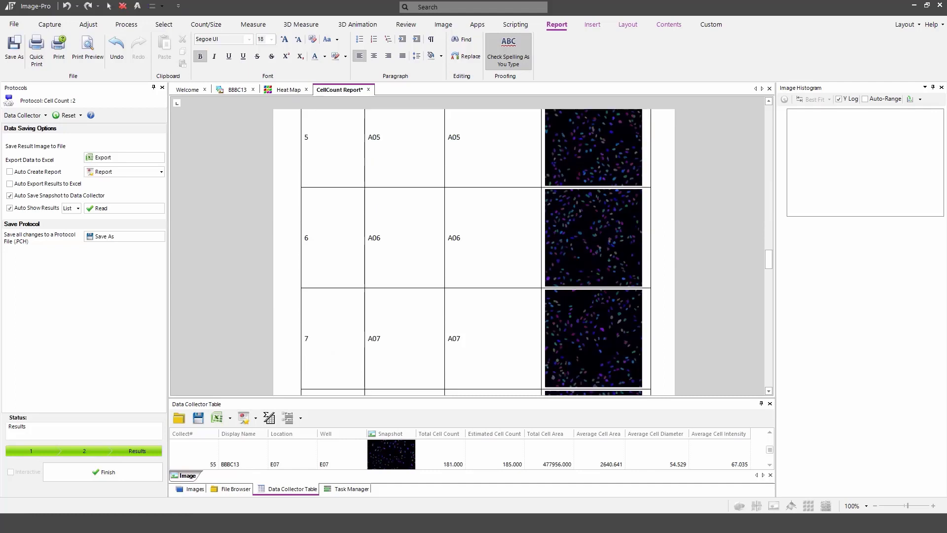
scroll(680, 225, up, 2)
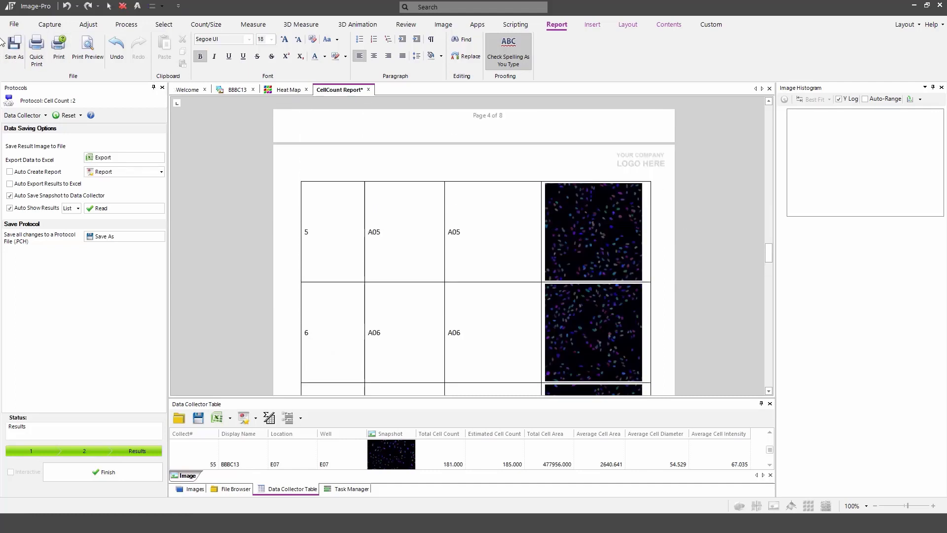